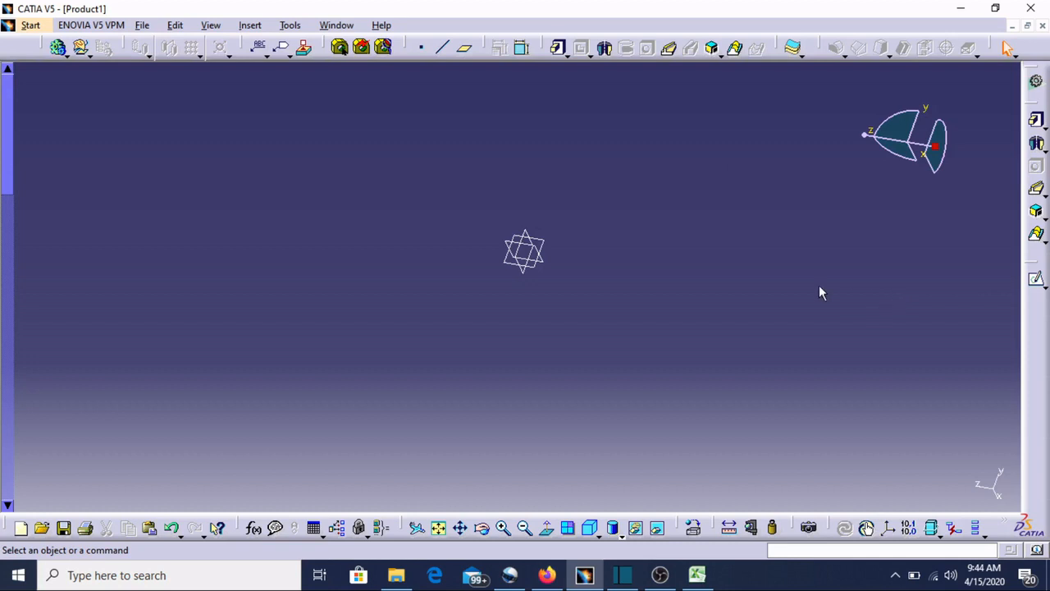
Start a sketch on the zx plane and draw connected lines from the origin: about 112 mm up, 108 mm across and 68 mm down
{"action": "left_click", "coordinate": [1038, 281]}
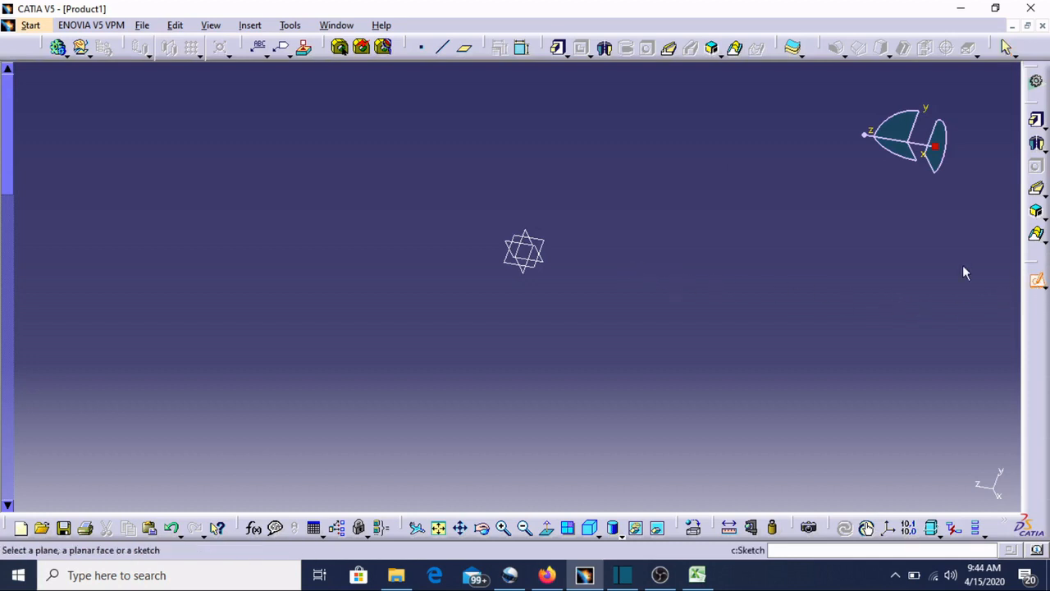
{"action": "left_click", "coordinate": [542, 259]}
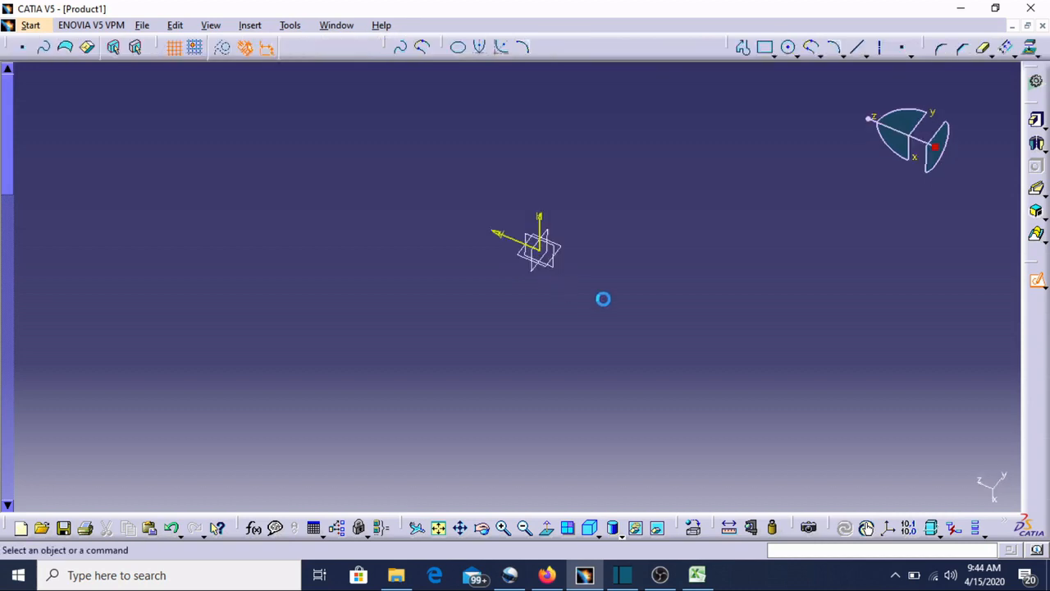
{"action": "left_click", "coordinate": [742, 47]}
{"action": "left_click", "coordinate": [607, 327]}
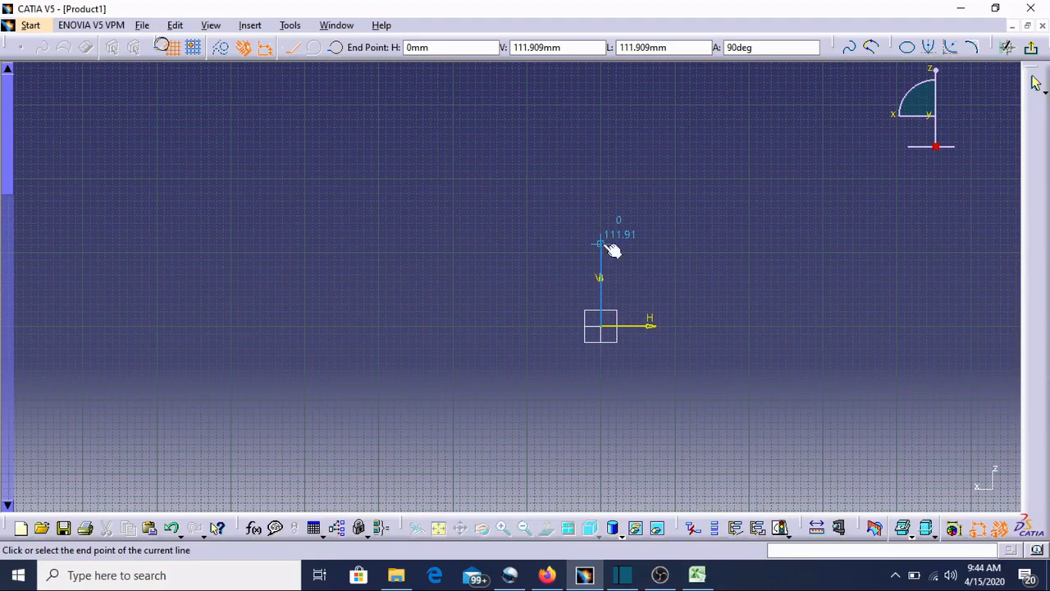
{"action": "left_click", "coordinate": [603, 244]}
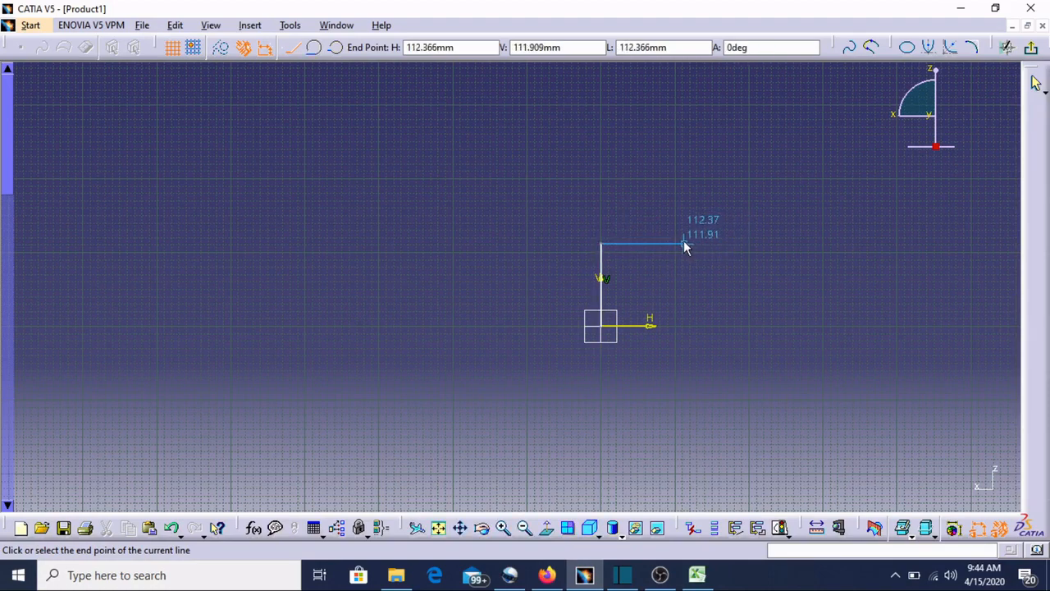
{"action": "left_click", "coordinate": [683, 240]}
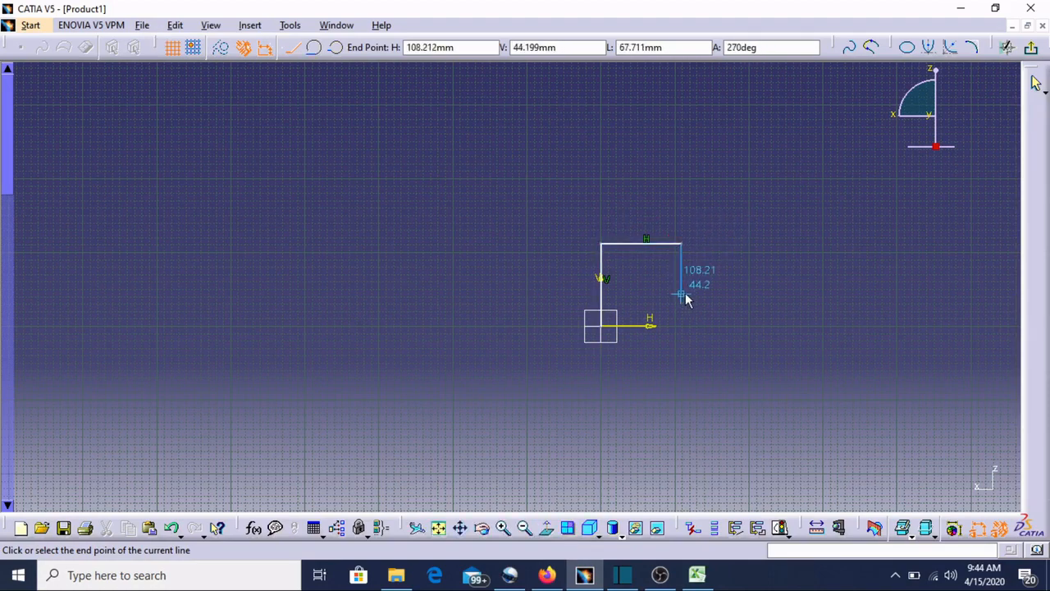
{"action": "left_click", "coordinate": [685, 295]}
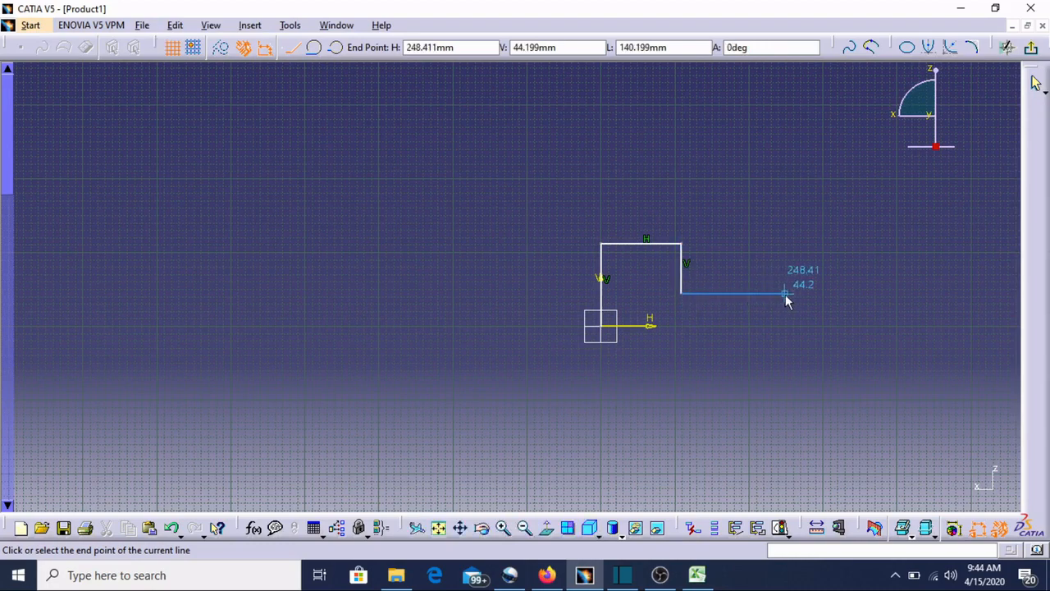
Continue with about 140 mm across, an 82 mm upward slant, 54 mm across and 84 mm down, close at the origin and exit the sketch
{"action": "left_click", "coordinate": [784, 294]}
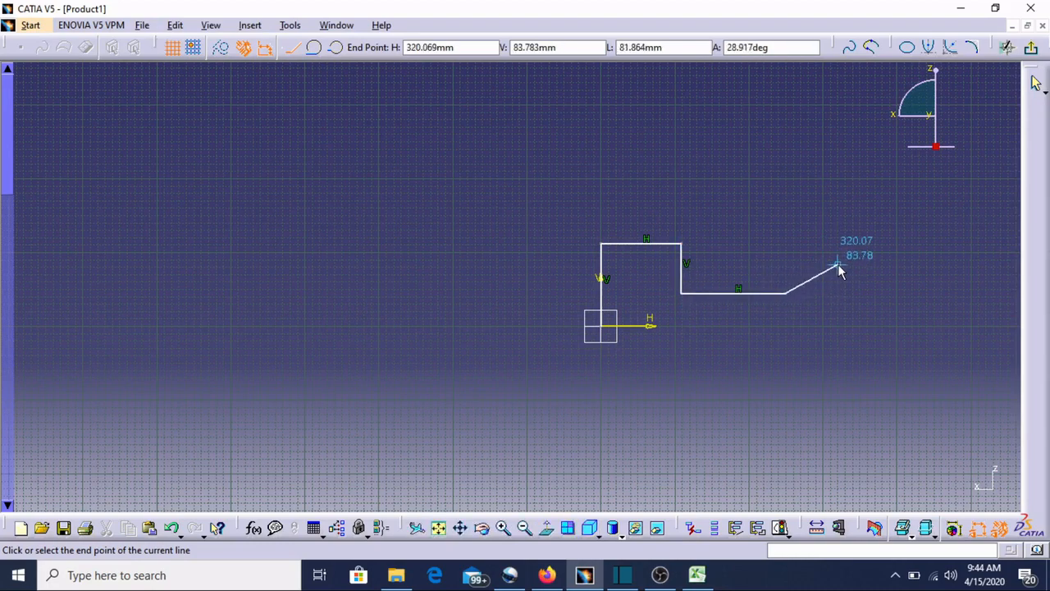
{"action": "left_click", "coordinate": [838, 264]}
{"action": "left_click", "coordinate": [878, 264]}
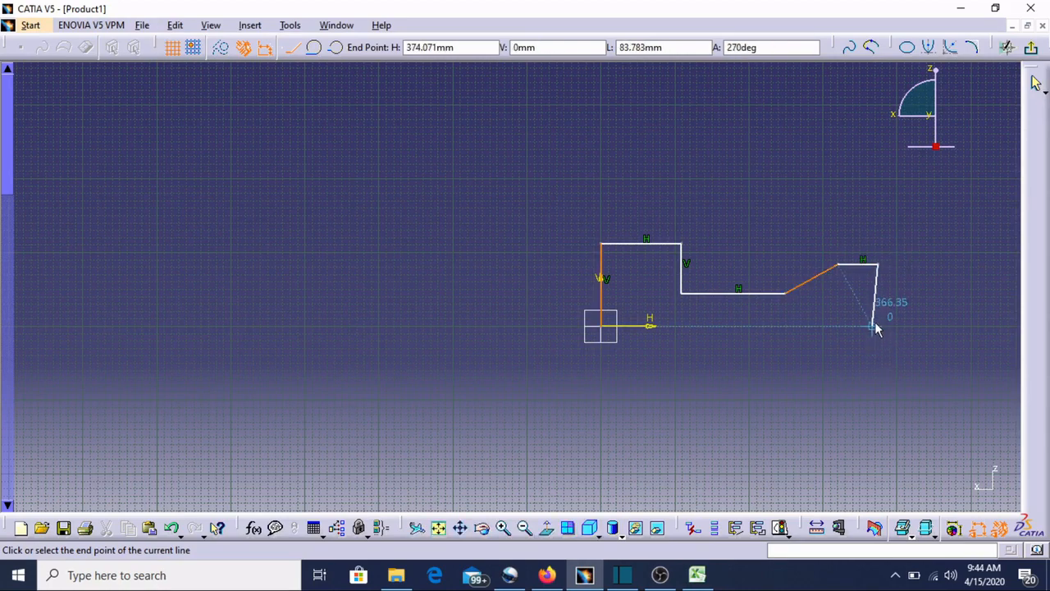
{"action": "left_click", "coordinate": [878, 325]}
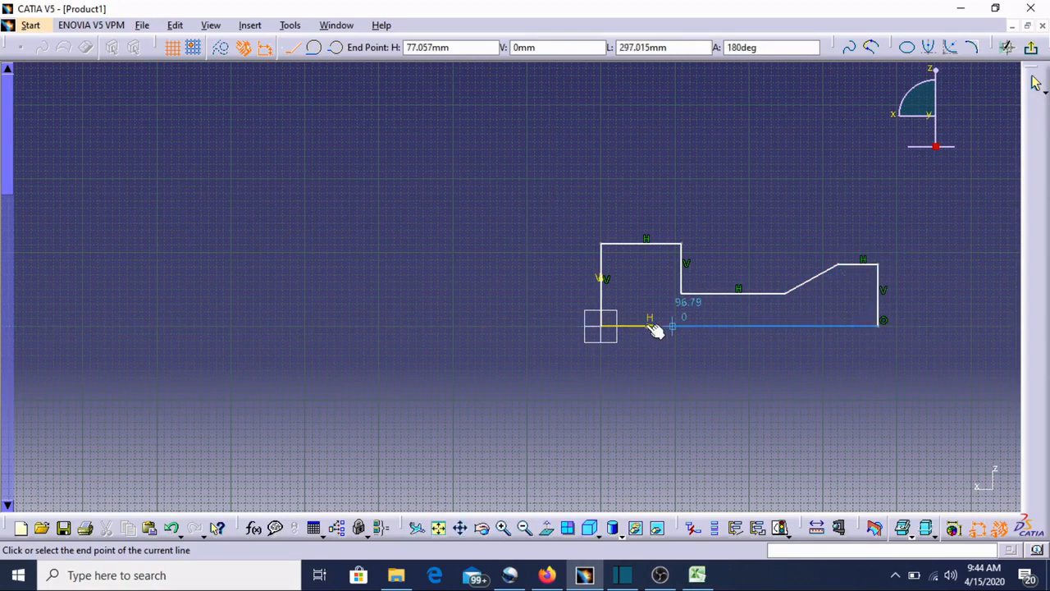
{"action": "left_click", "coordinate": [610, 331]}
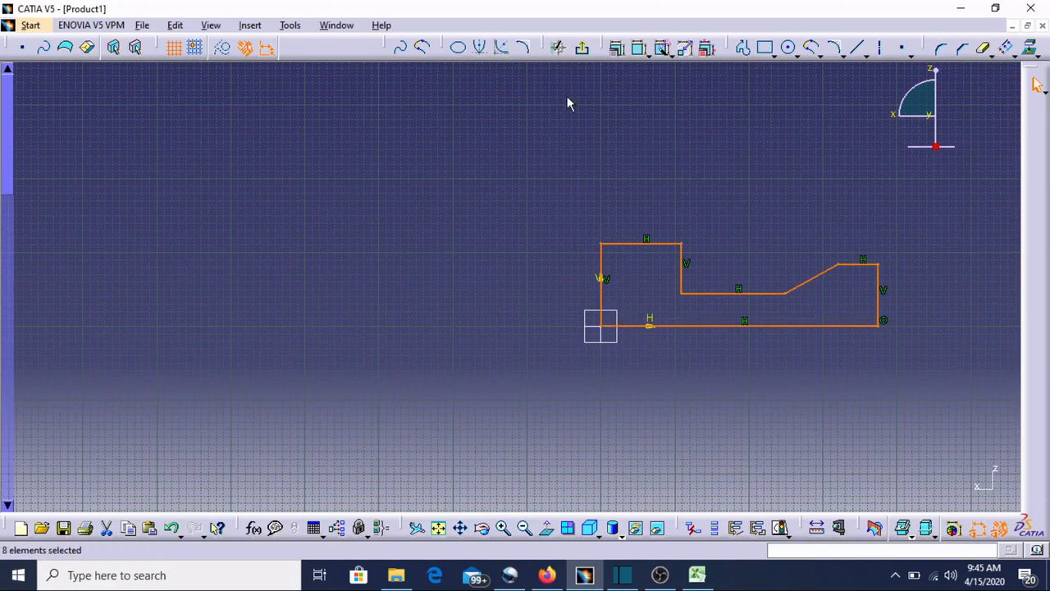
{"action": "left_click", "coordinate": [583, 54]}
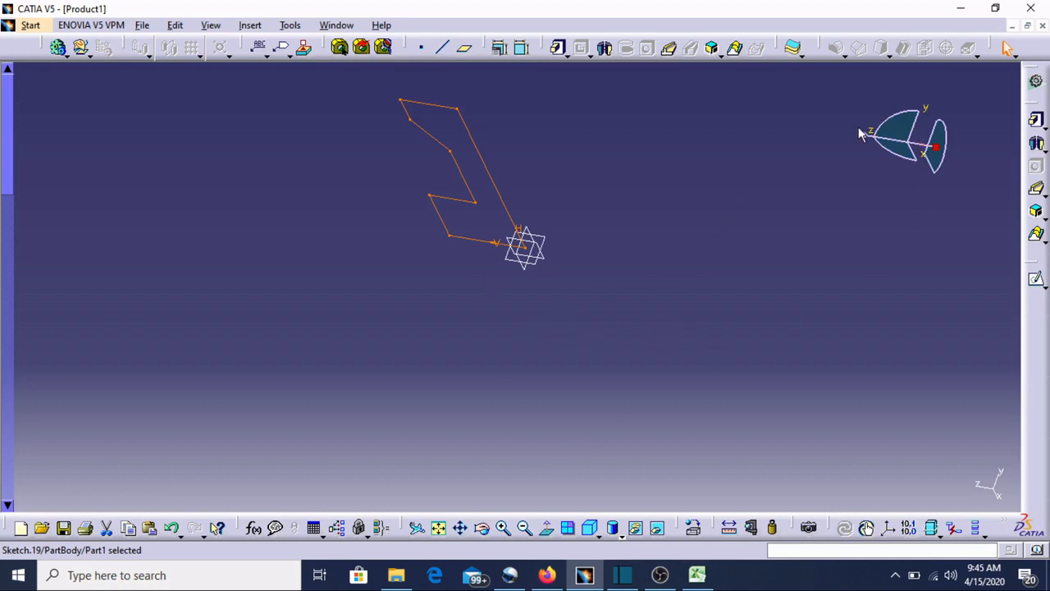
Revolve the closed profile 360 degrees into a Shaft, using the profile's vertical edge at the origin as the axis
{"action": "mouse_move", "coordinate": [867, 135]}
{"action": "left_mouse_down"}
{"action": "mouse_move", "coordinate": [905, 102]}
{"action": "mouse_move", "coordinate": [963, 96]}
{"action": "mouse_move", "coordinate": [884, 96]}
{"action": "mouse_move", "coordinate": [951, 96]}
{"action": "mouse_move", "coordinate": [926, 82]}
{"action": "mouse_move", "coordinate": [943, 65]}
{"action": "mouse_move", "coordinate": [934, 73]}
{"action": "left_mouse_up"}
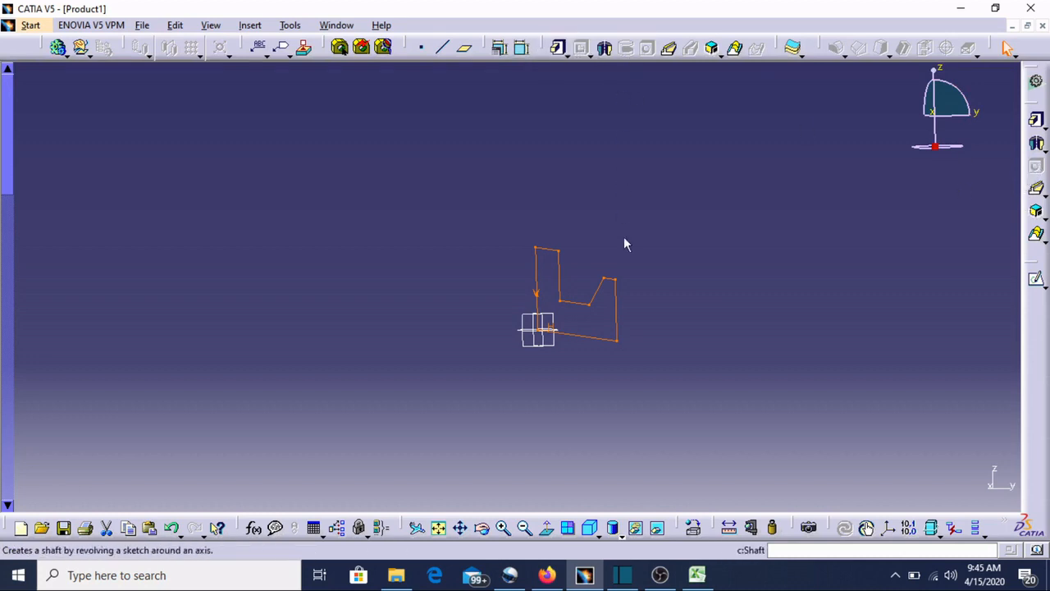
{"action": "left_click", "coordinate": [622, 317]}
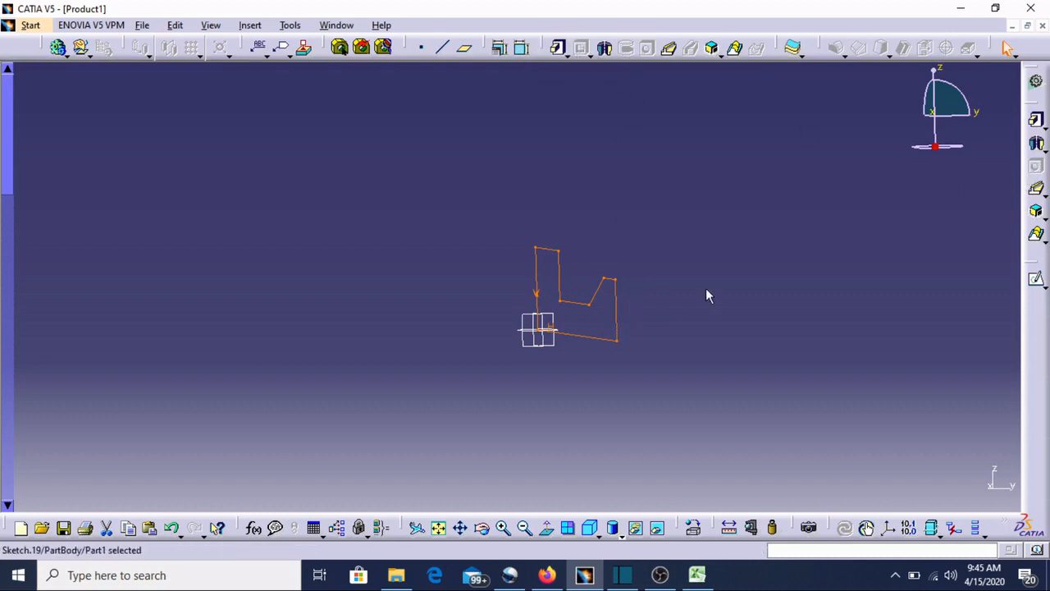
{"action": "left_click", "coordinate": [605, 49]}
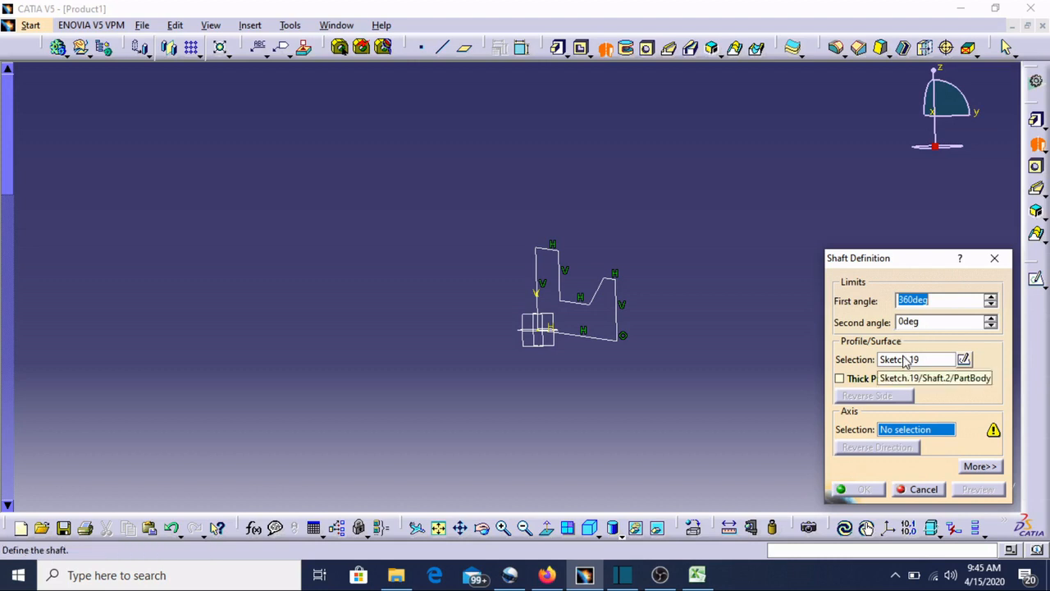
{"action": "left_click", "coordinate": [901, 361]}
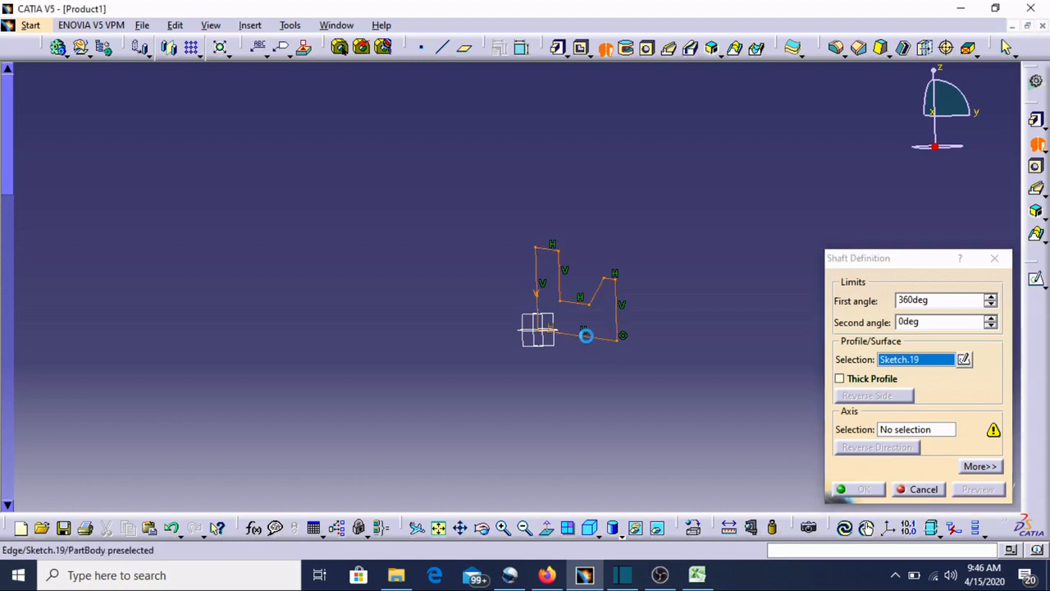
{"action": "left_click", "coordinate": [586, 336]}
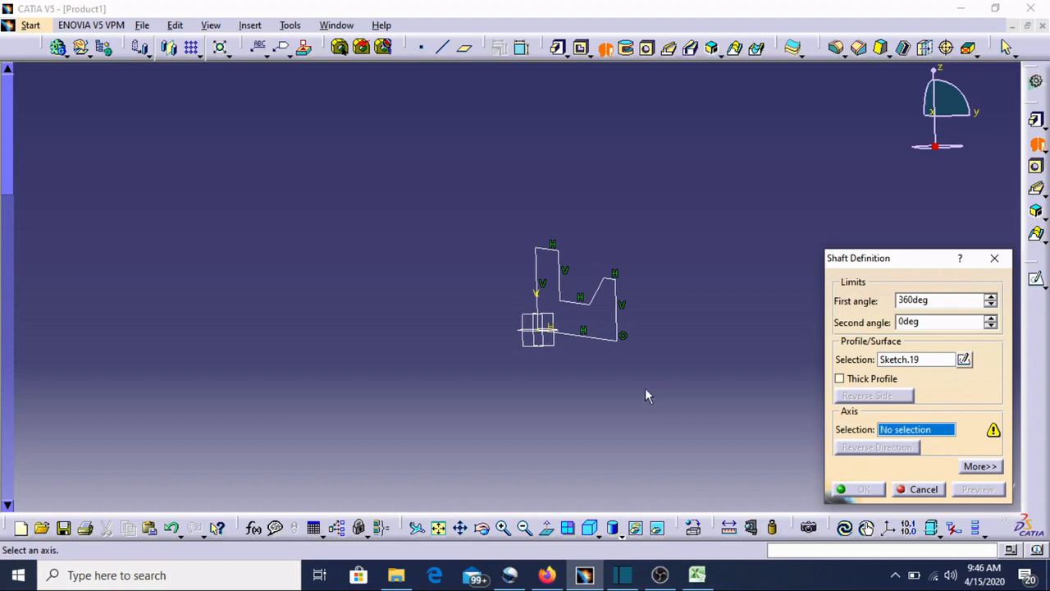
{"action": "left_click", "coordinate": [543, 302]}
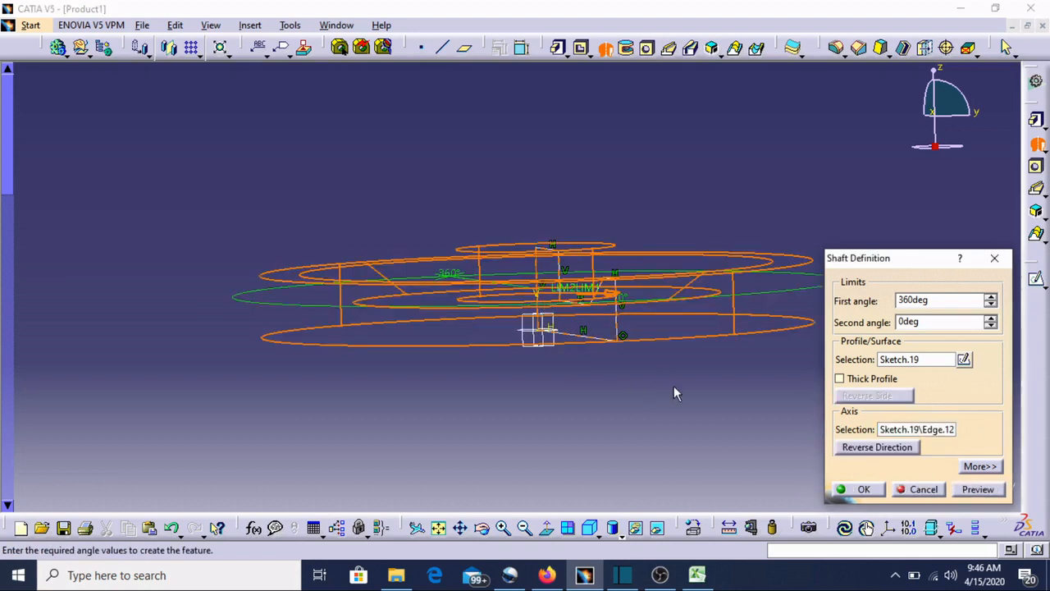
{"action": "left_click", "coordinate": [863, 490]}
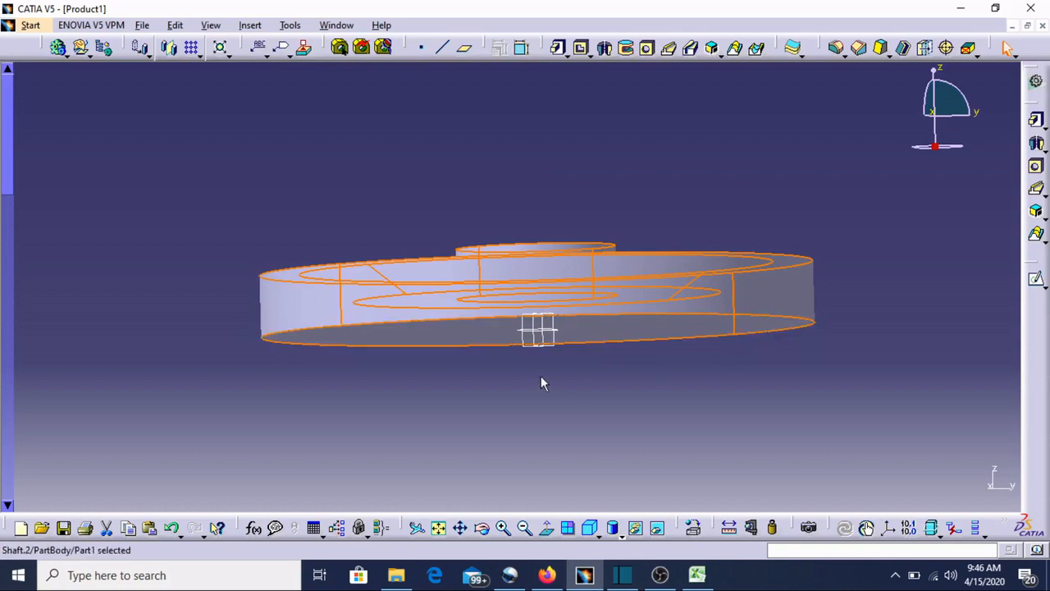
{"action": "middle_click_drag", "start_coordinate": [590, 341], "coordinate": [554, 428]}
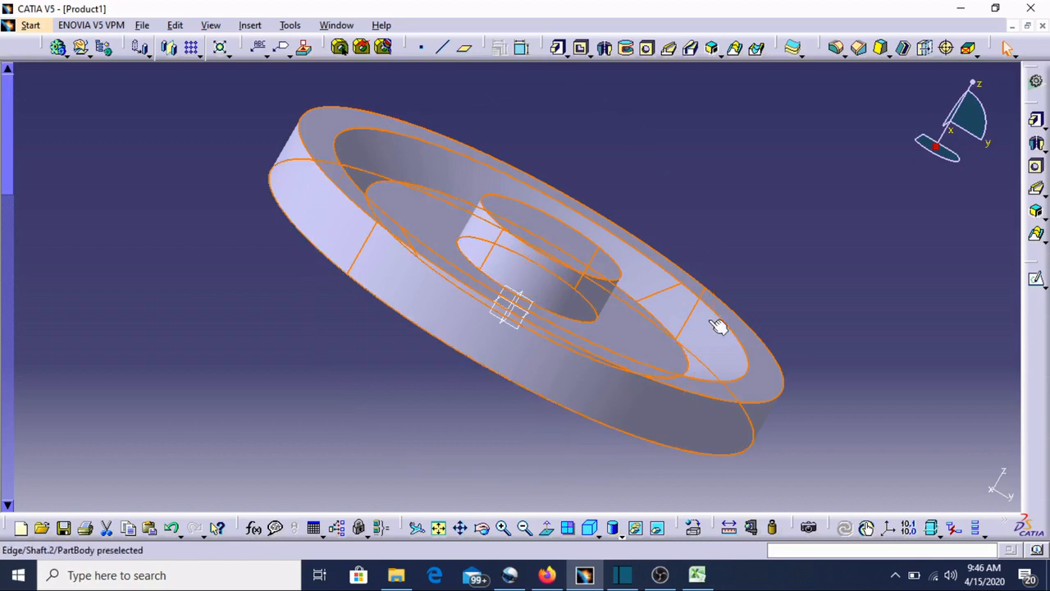
{"action": "left_click", "coordinate": [755, 292]}
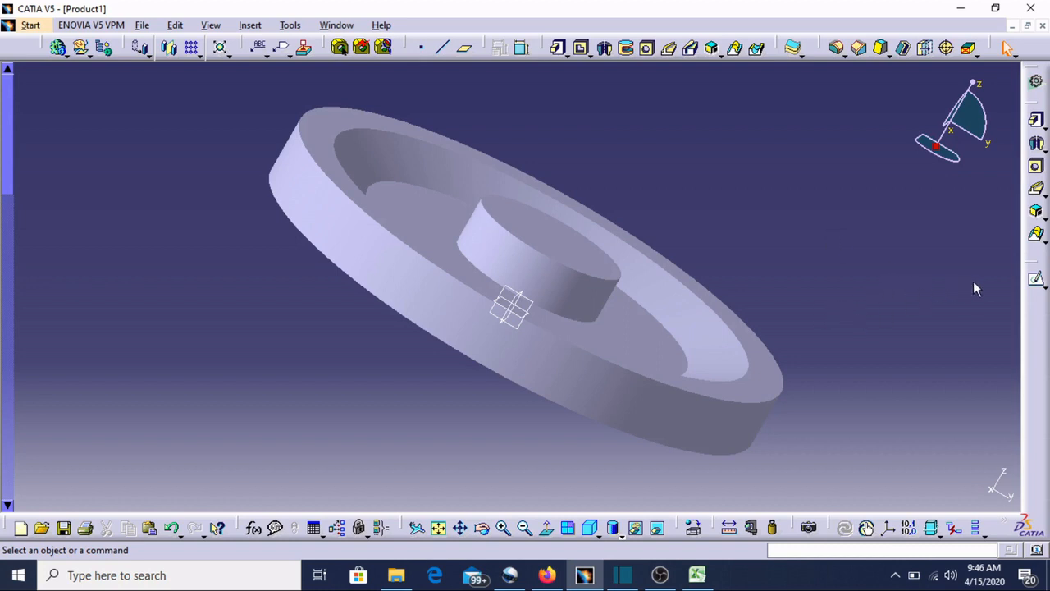
Sketch a rectangle about 67 by 48 mm on the yz plane, overlapping the disc's outer rim, and exit the sketch
{"action": "left_click", "coordinate": [511, 305]}
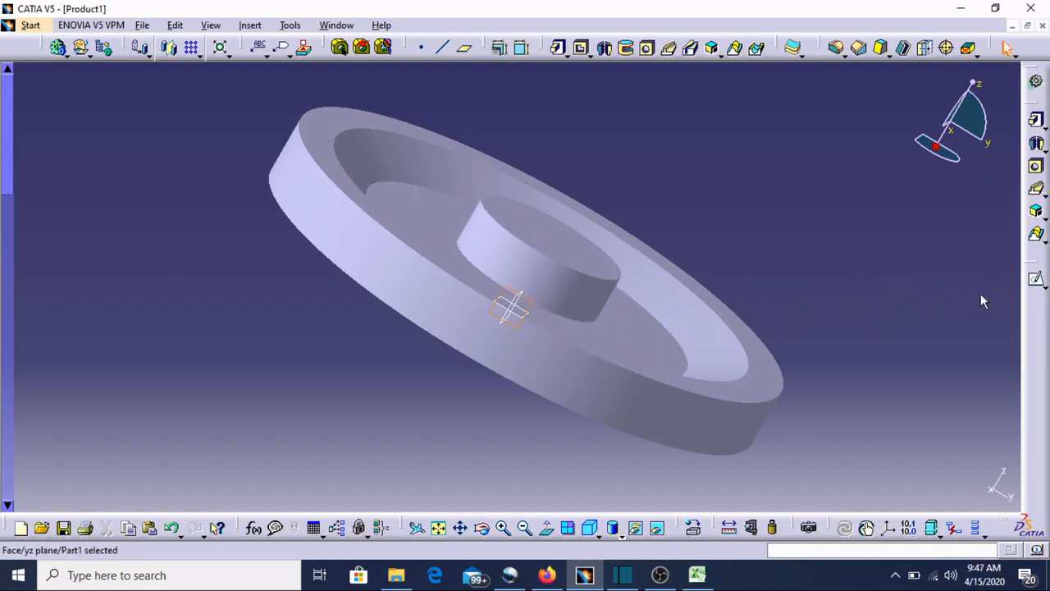
{"action": "left_click", "coordinate": [1036, 279]}
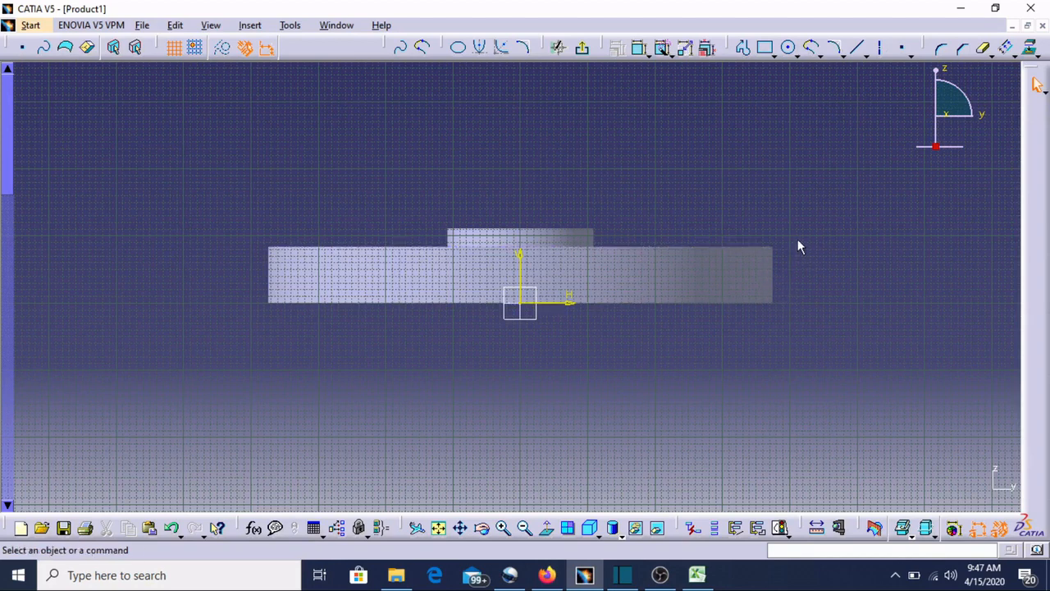
{"action": "left_click", "coordinate": [764, 49]}
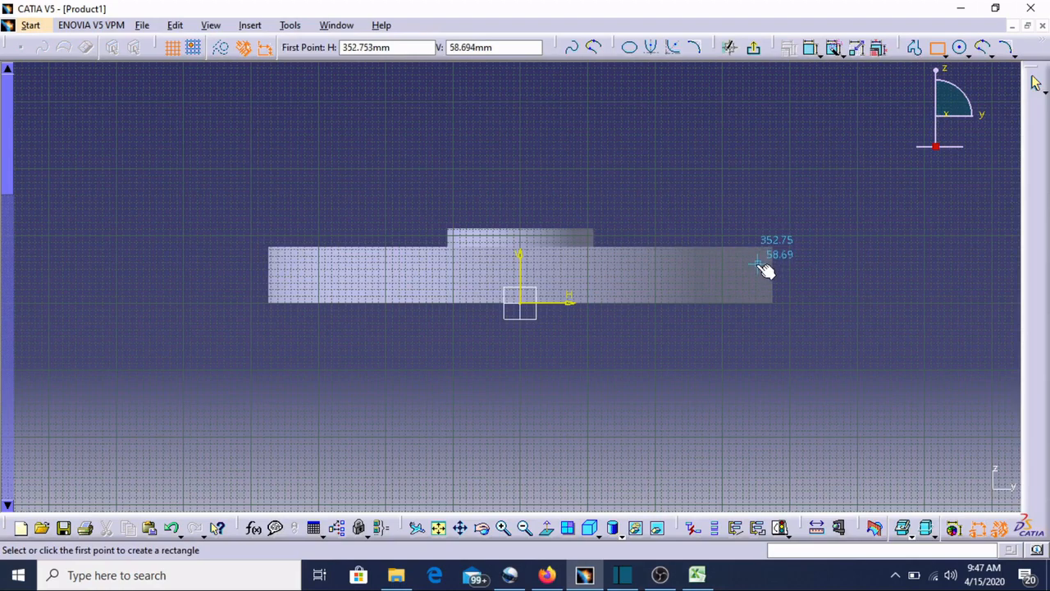
{"action": "left_click", "coordinate": [758, 263]}
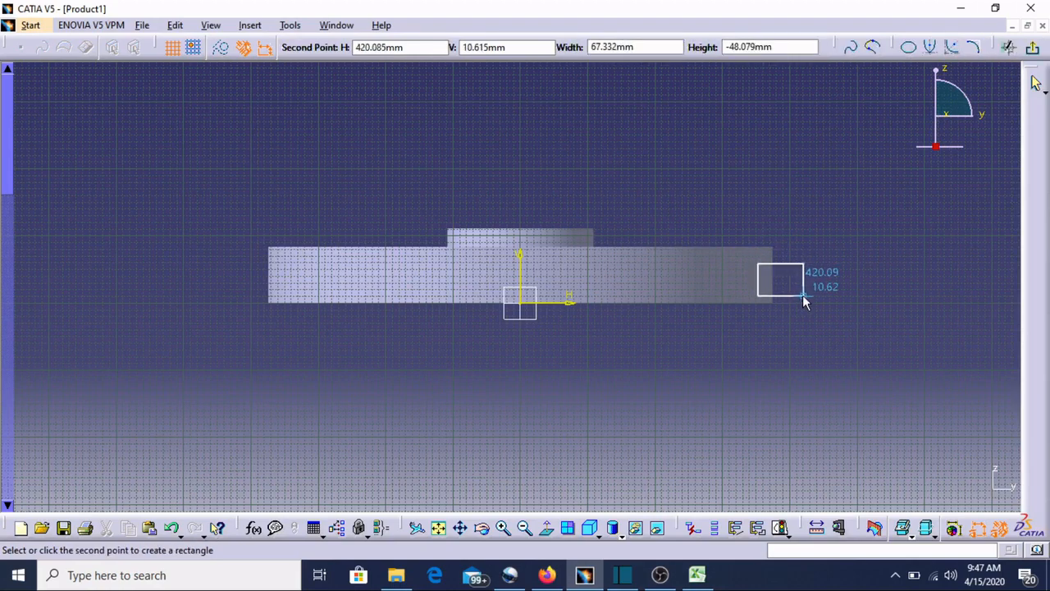
{"action": "left_click", "coordinate": [804, 296]}
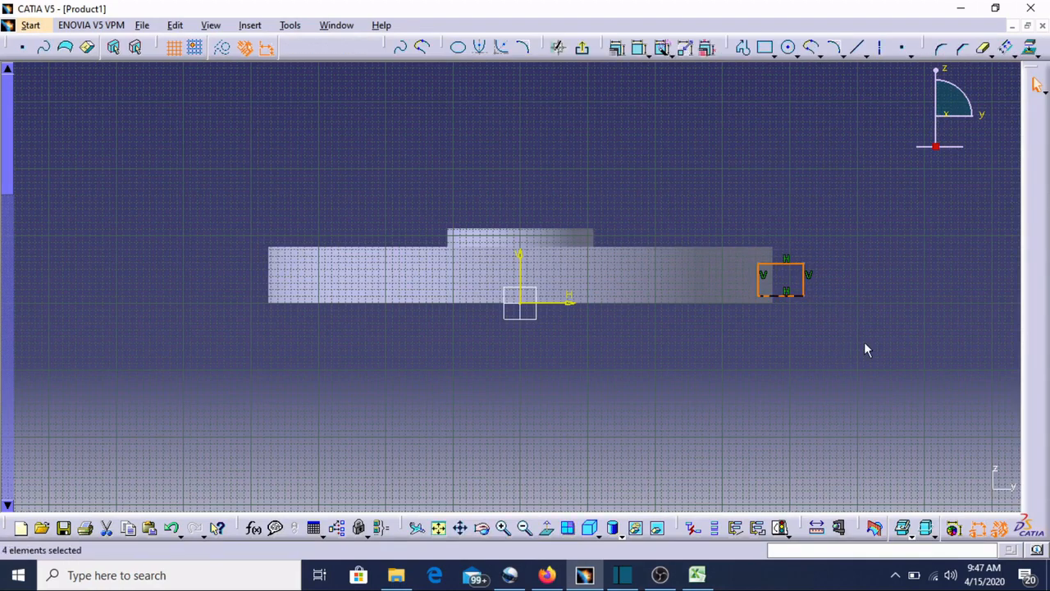
{"action": "left_click", "coordinate": [582, 47]}
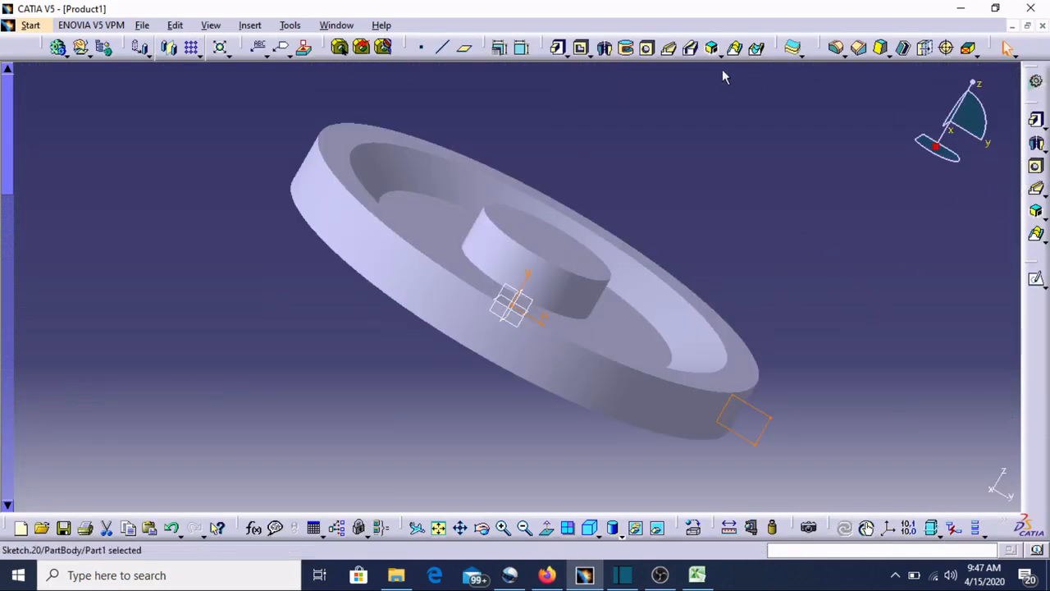
Cut a 360-degree Groove around the rim with the rectangle sketch, using the sketch's vertical direction as the axis
{"action": "left_click", "coordinate": [626, 49]}
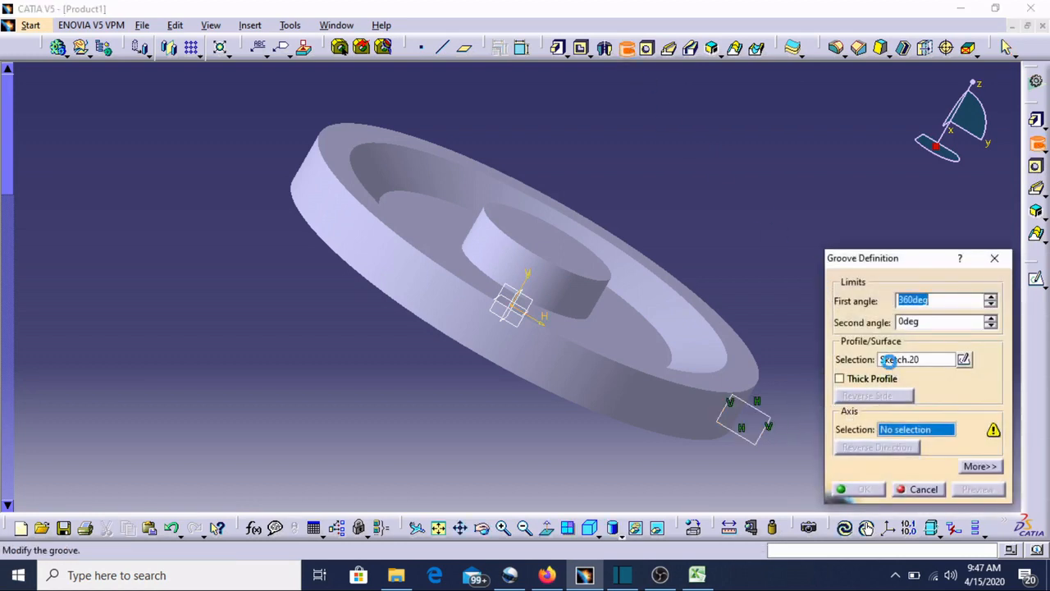
{"action": "left_click", "coordinate": [891, 360]}
{"action": "left_click", "coordinate": [770, 443]}
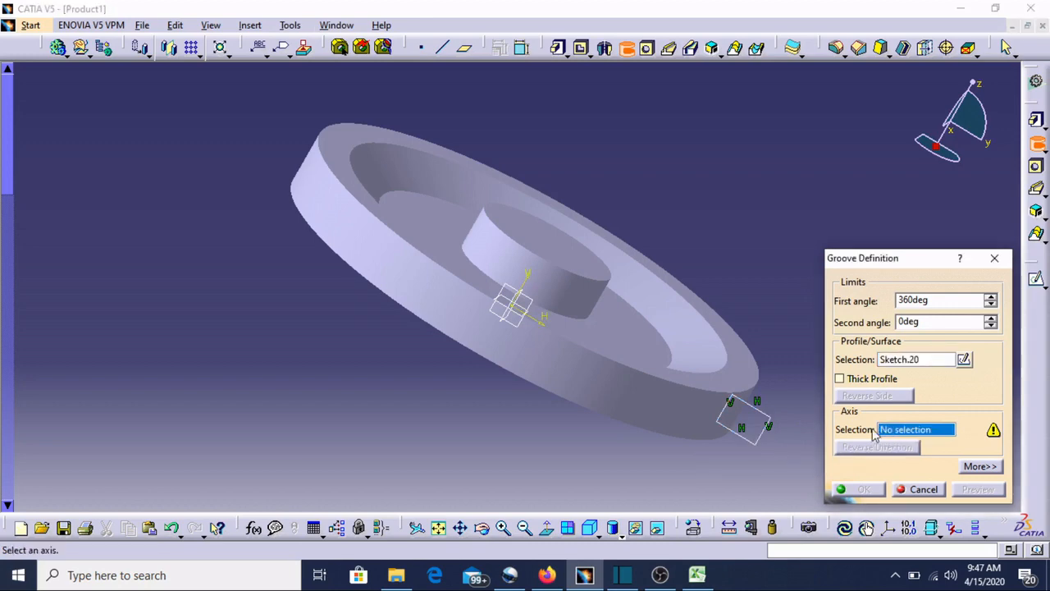
{"action": "left_click", "coordinate": [539, 279]}
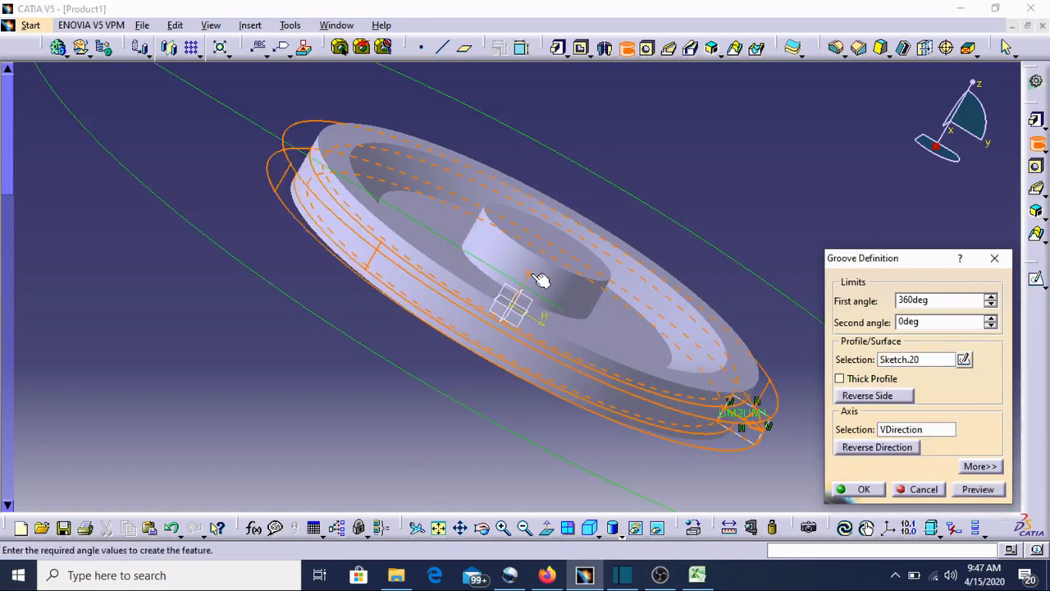
{"action": "left_click", "coordinate": [864, 489]}
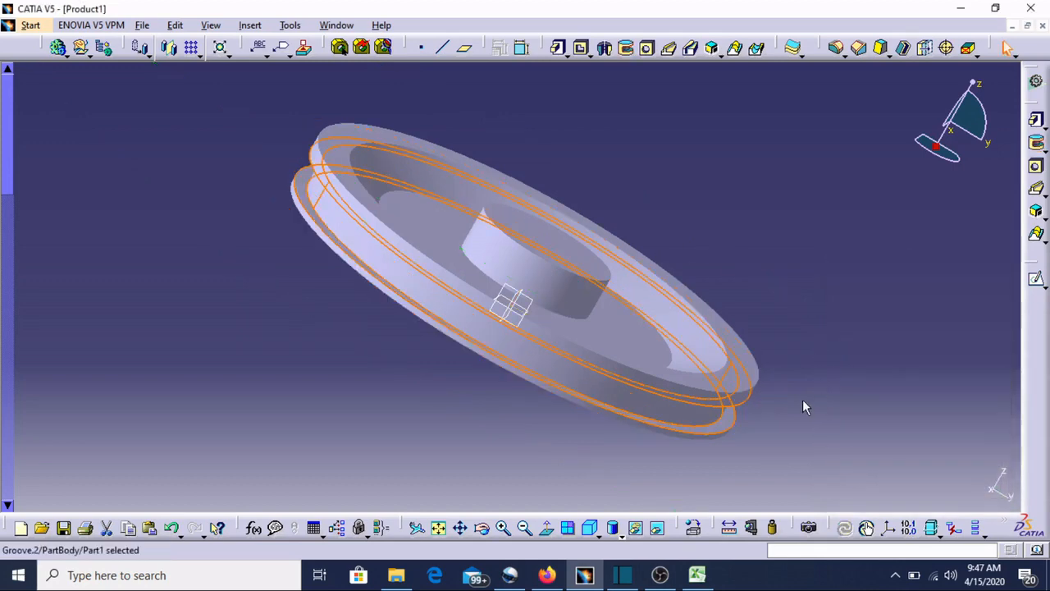
{"action": "middle_click_drag", "start_coordinate": [775, 321], "coordinate": [784, 189]}
{"action": "left_click", "coordinate": [797, 326]}
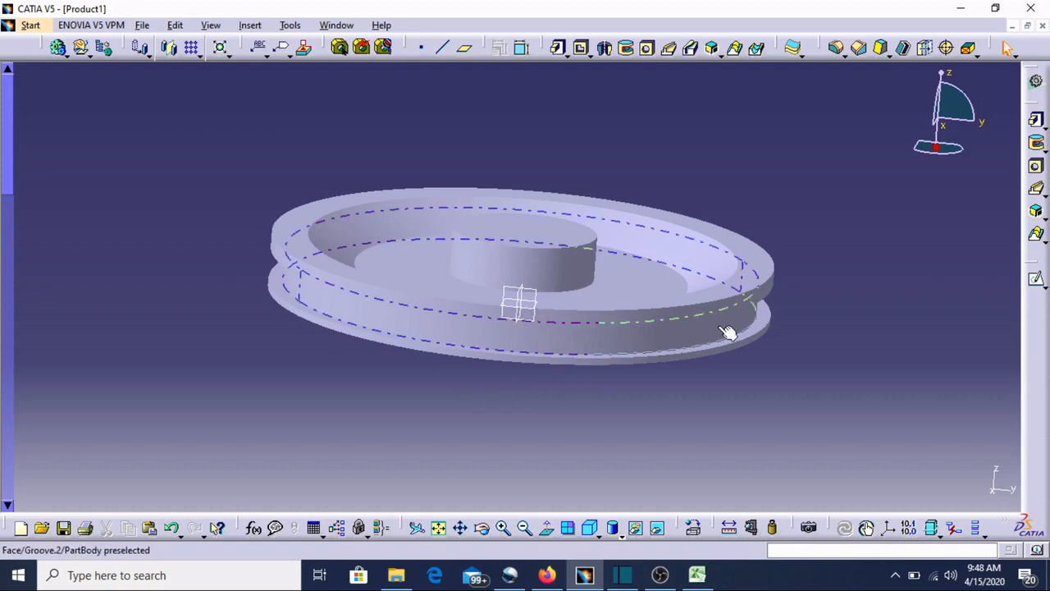
Edit the rim groove and set its first angle to 200 degrees
{"action": "double_click", "coordinate": [775, 327]}
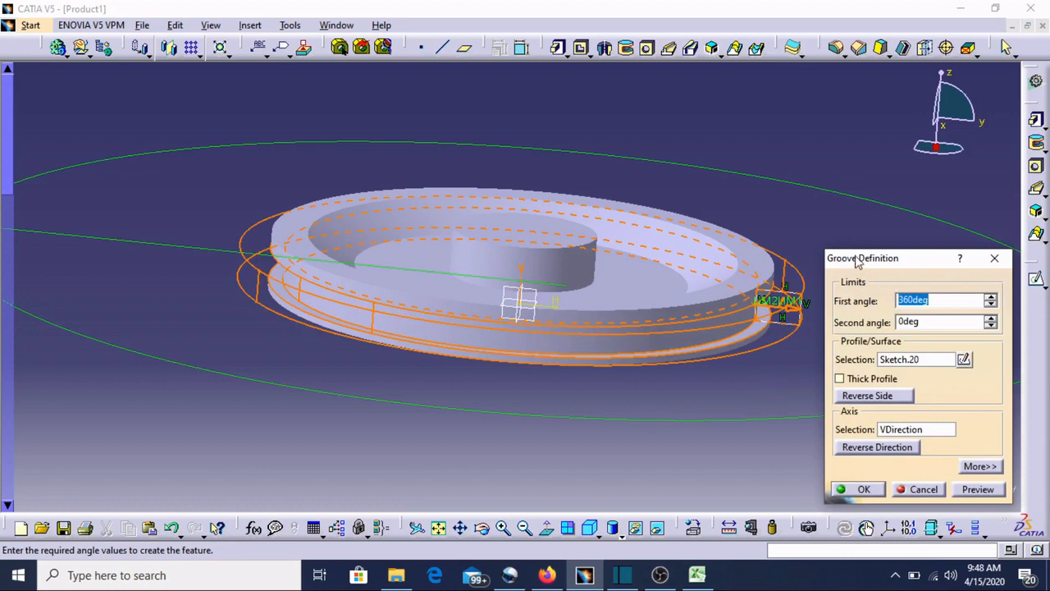
{"action": "left_click", "coordinate": [911, 300]}
{"action": "key", "text": "BackSpace"}
{"action": "key", "text": "BackSpace"}
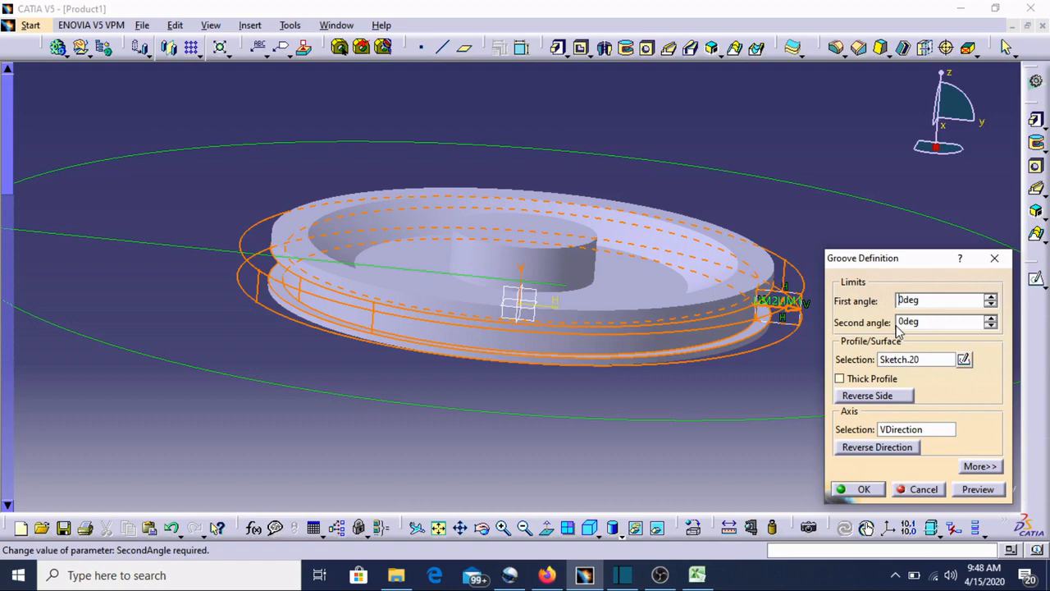
{"action": "type", "text": "200"}
{"action": "key", "text": "BackSpace"}
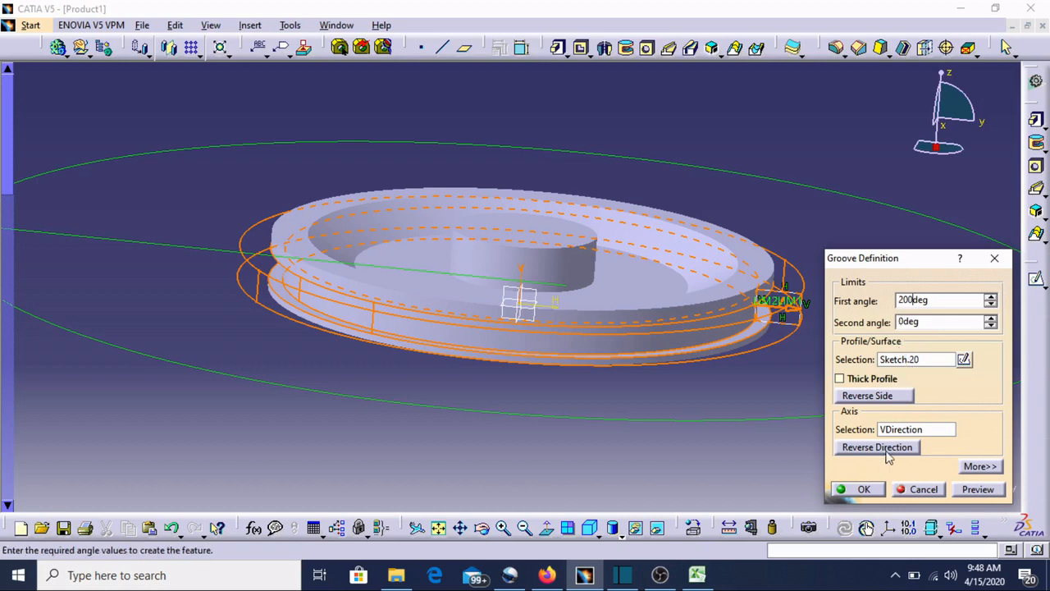
{"action": "left_click", "coordinate": [861, 489]}
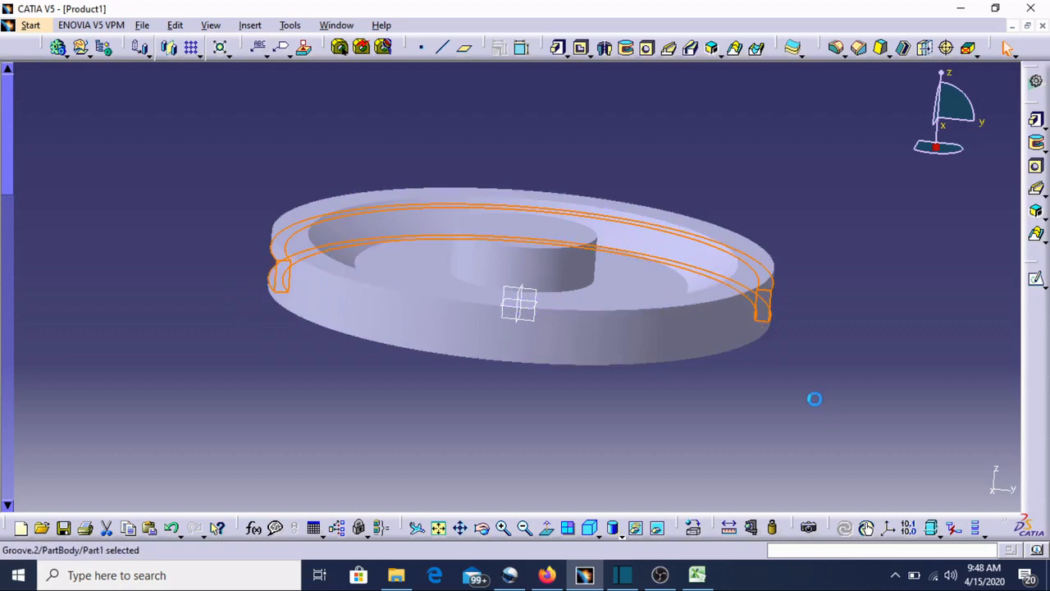
{"action": "left_click", "coordinate": [845, 411]}
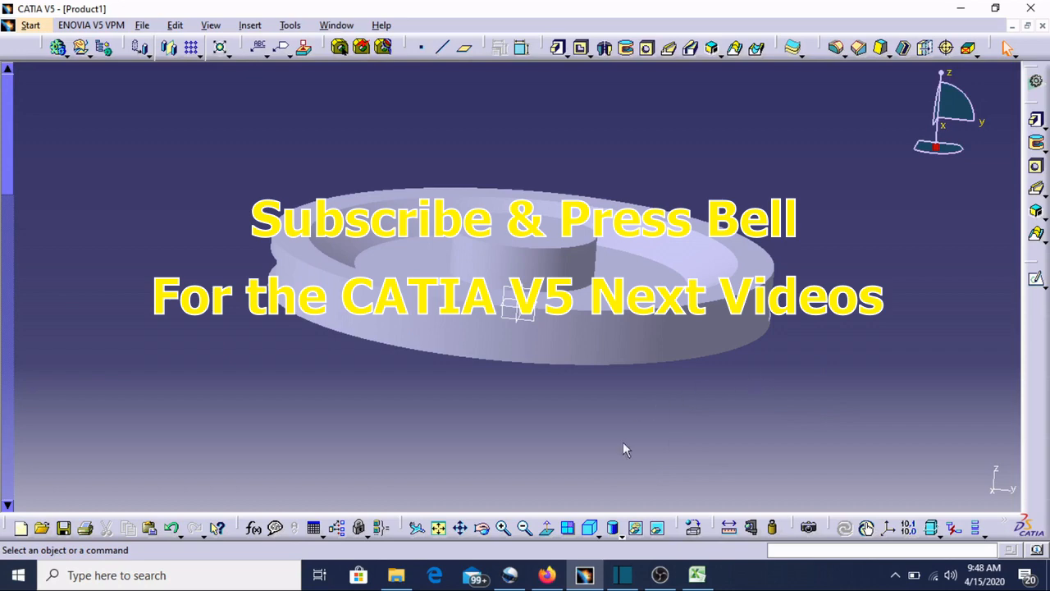
{"action": "left_click", "coordinate": [482, 527]}
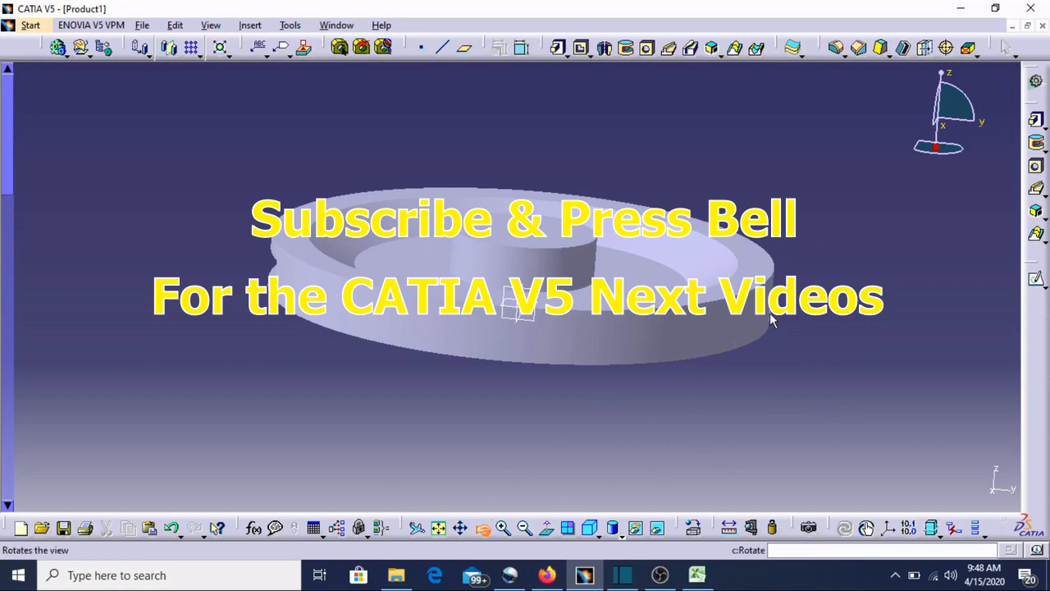
{"action": "left_click_drag", "start_coordinate": [774, 321], "coordinate": [444, 397]}
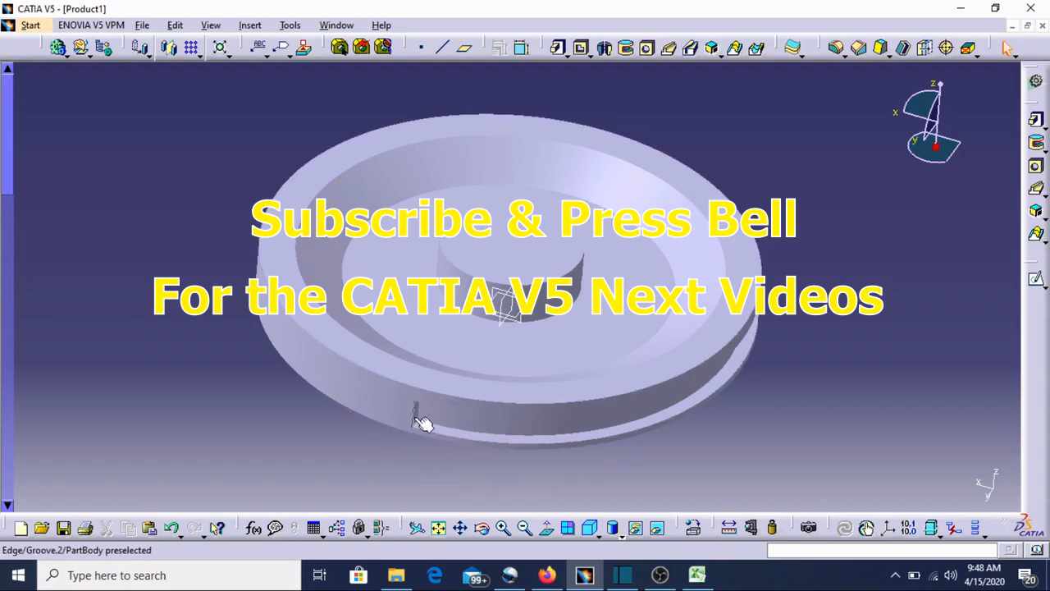